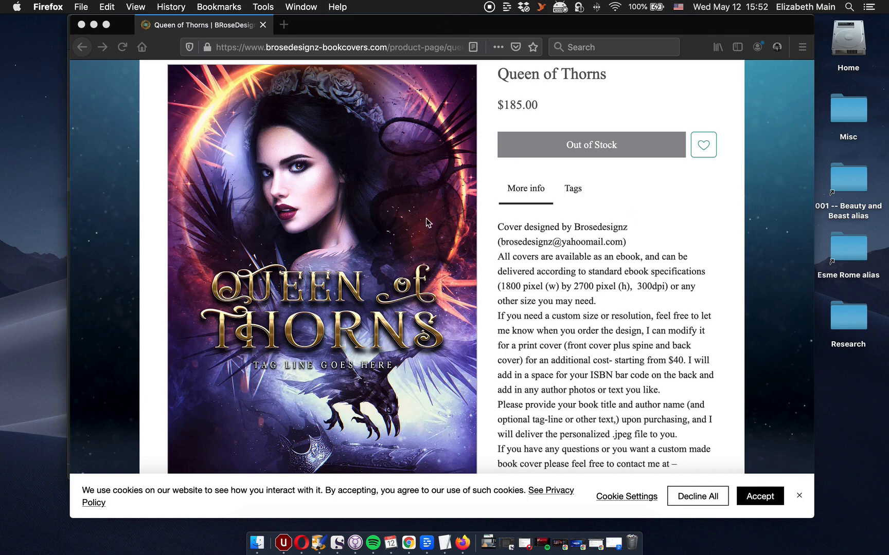
Check the Queen of Thorns cover page and open Amazon's Best Sellers in Kindle eBooks from a new tab with KDSPY
scroll(580, 242, "up", 8)
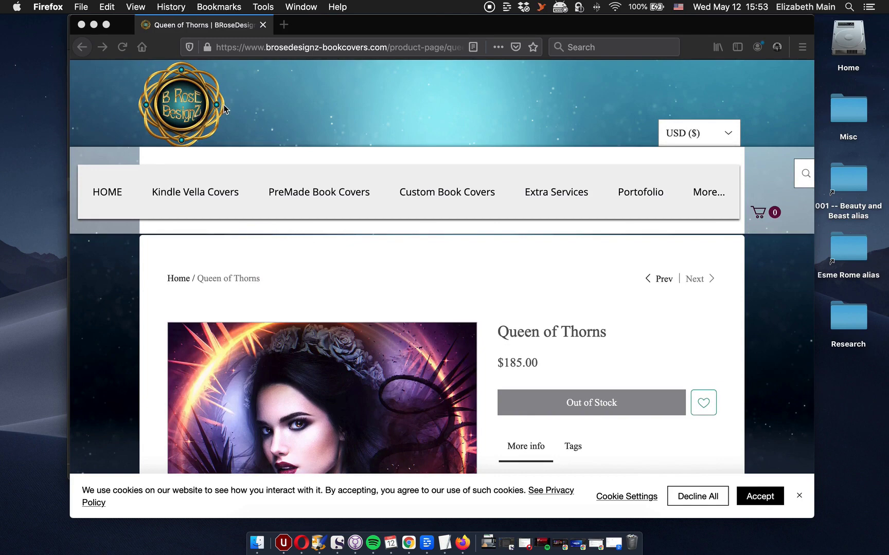
scroll(468, 296, "down", 5)
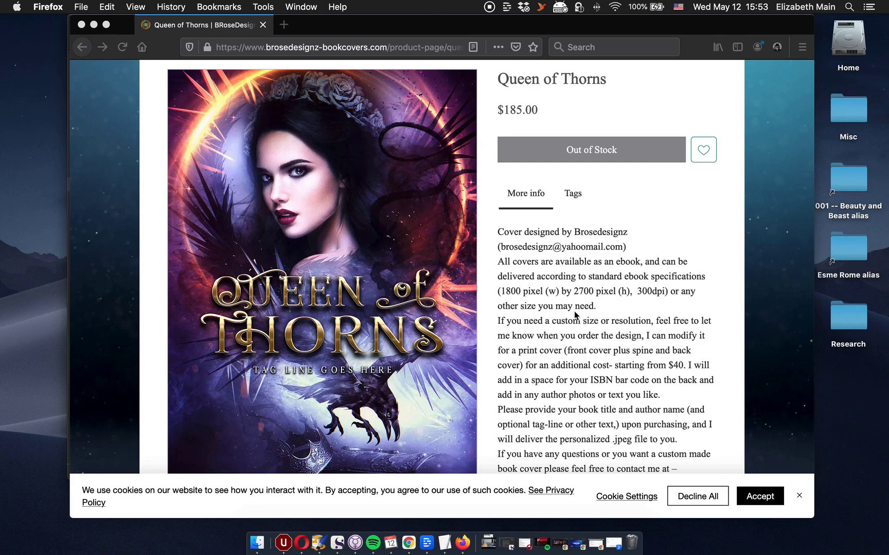
left_click(282, 25)
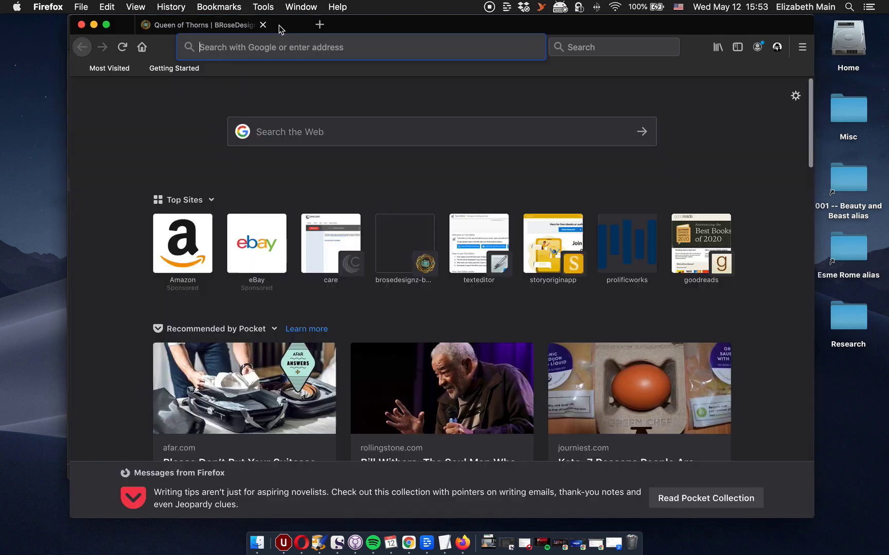
left_click(780, 52)
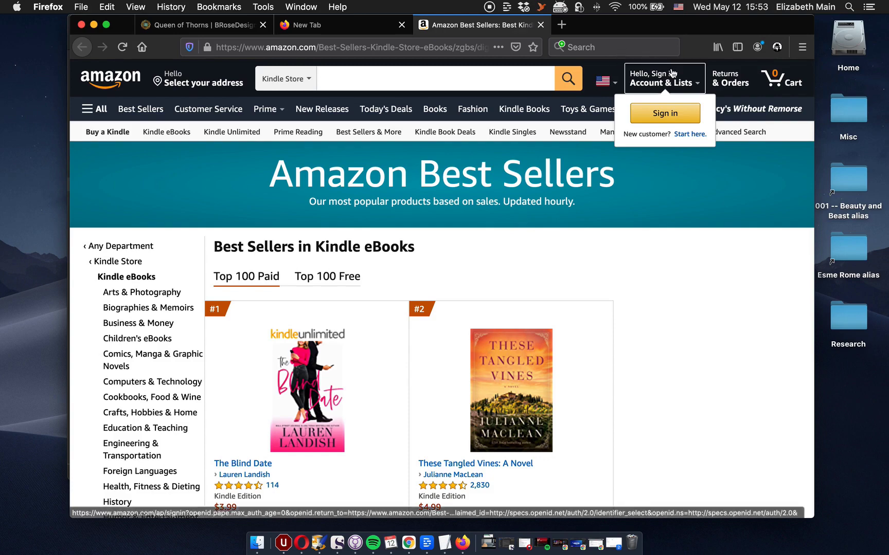
mouse_move(664, 77)
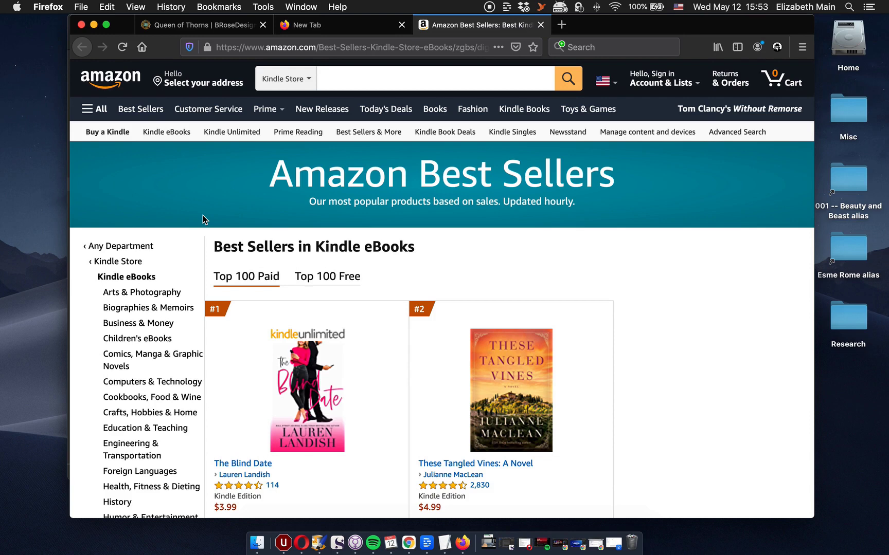
Narrow the Kindle best sellers to Teen & Young Adult, Science Fiction & Fantasy, Fantasy
scroll(160, 291, "down", 10)
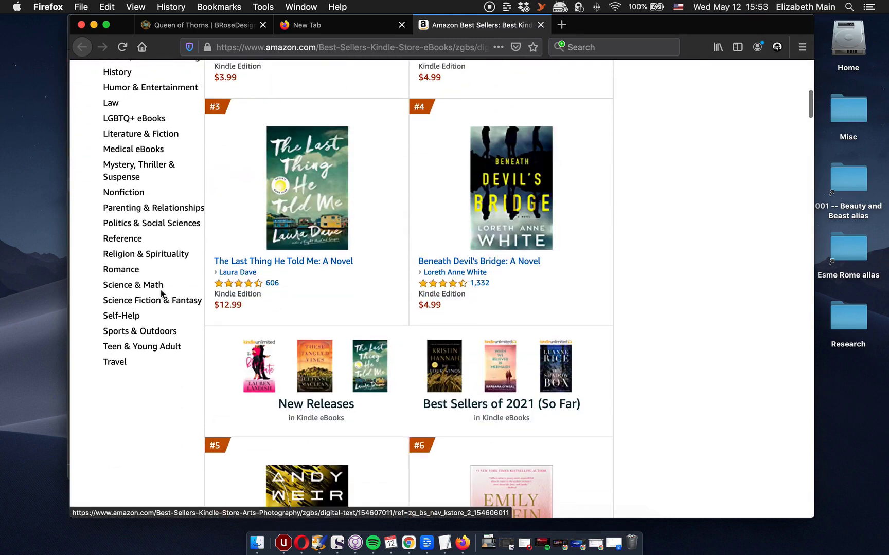
left_click(170, 341)
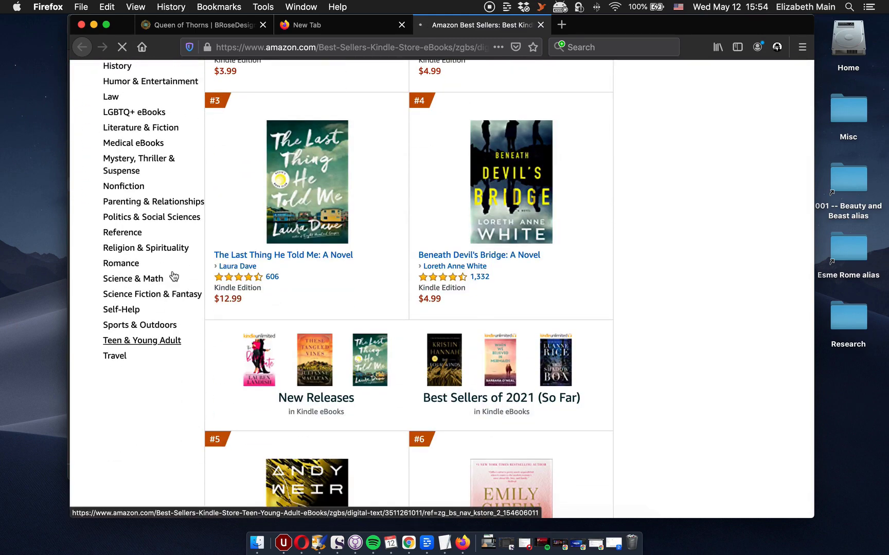
scroll(185, 229, "down", 6)
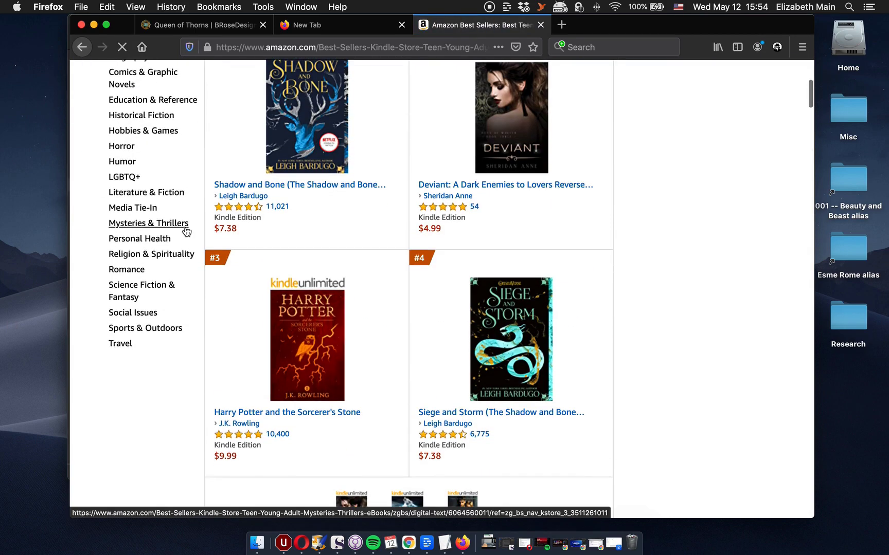
left_click(149, 288)
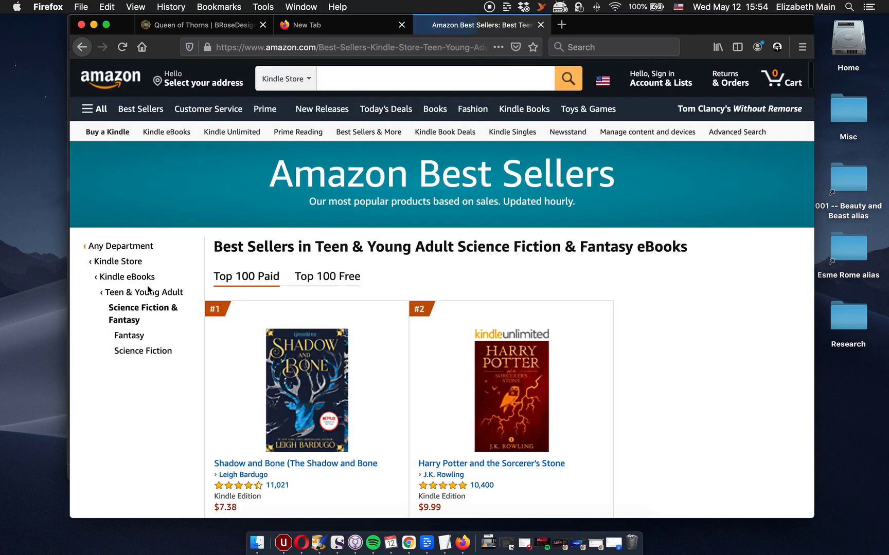
left_click(140, 333)
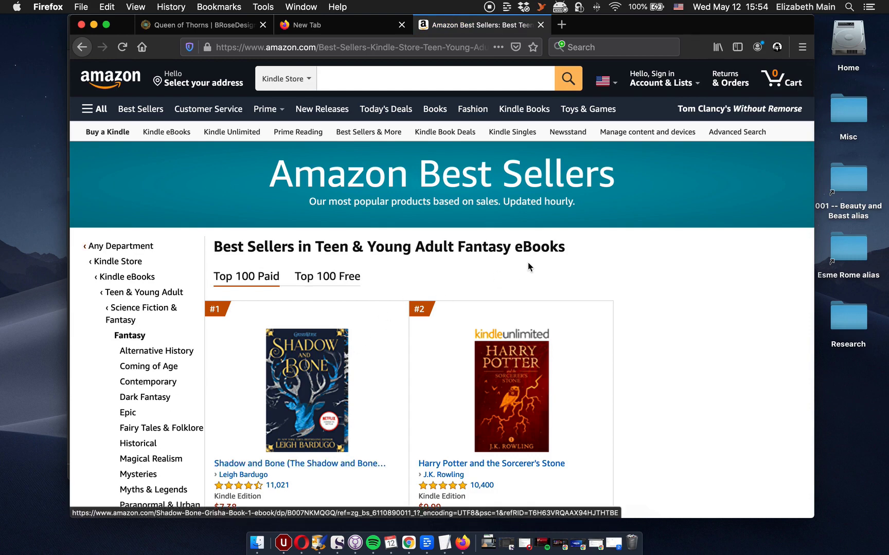
Look over the Teen & Young Adult Fantasy best sellers and review their sales figures in KDSPY
scroll(528, 264, "down", 2)
scroll(528, 263, "down", 2)
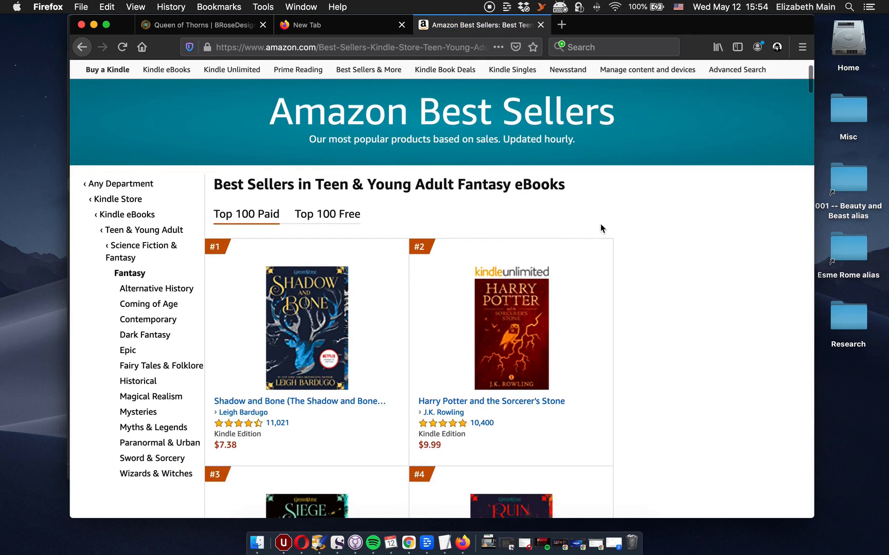
scroll(599, 224, "down", 2)
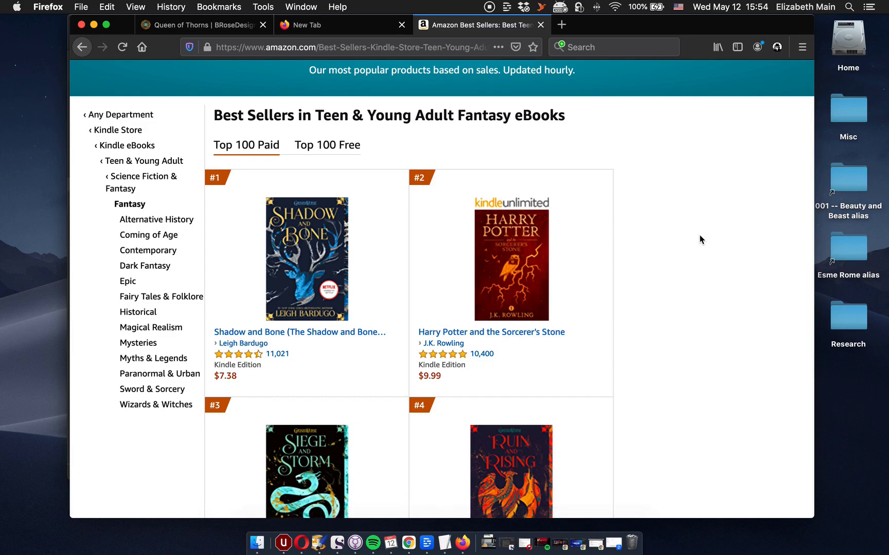
scroll(699, 238, "down", 8)
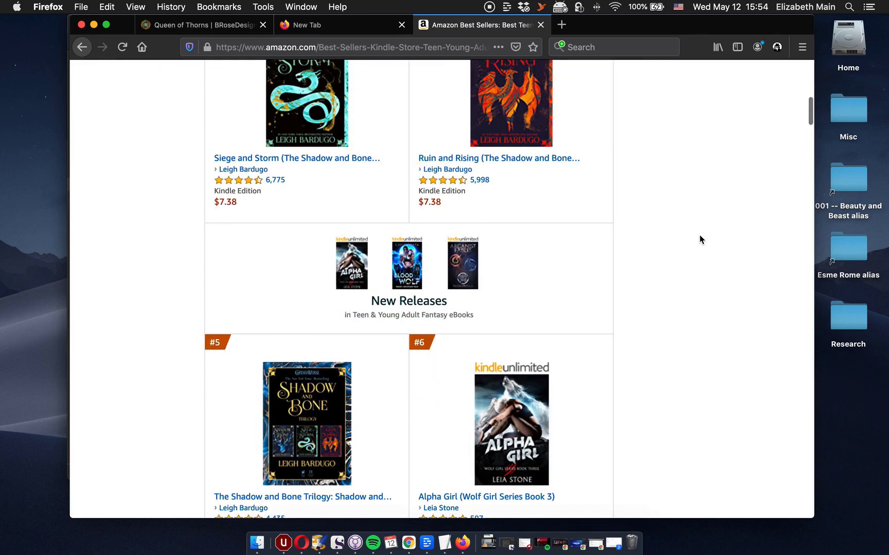
scroll(698, 238, "up", 7)
scroll(689, 239, "up", 2)
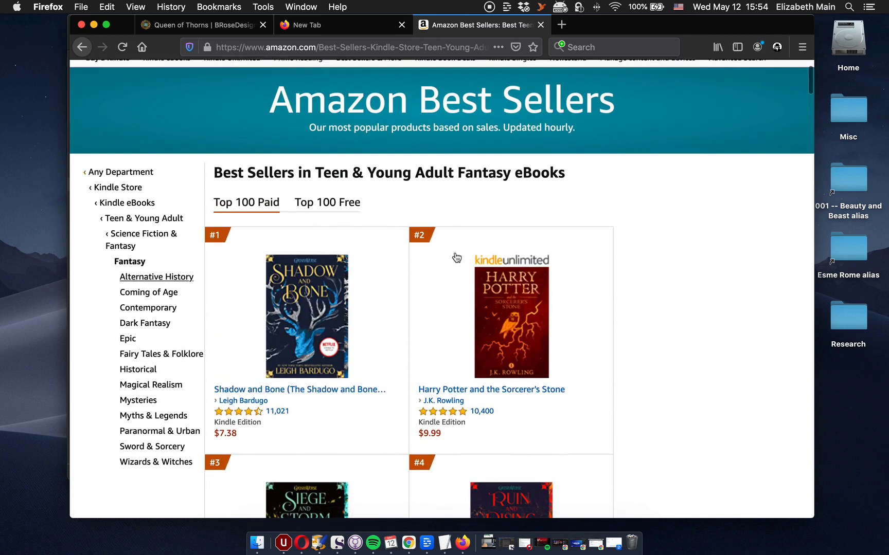
left_click(777, 47)
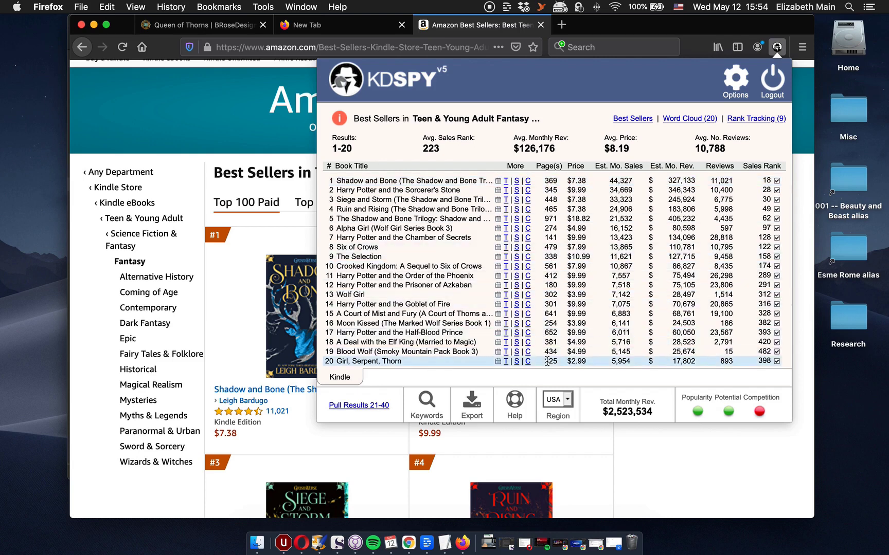
left_click(647, 471)
Open the Dark Fantasy subcategory, compare it with the Queen of Thorns cover, and analyse its best sellers with KDSPY
left_click(149, 324)
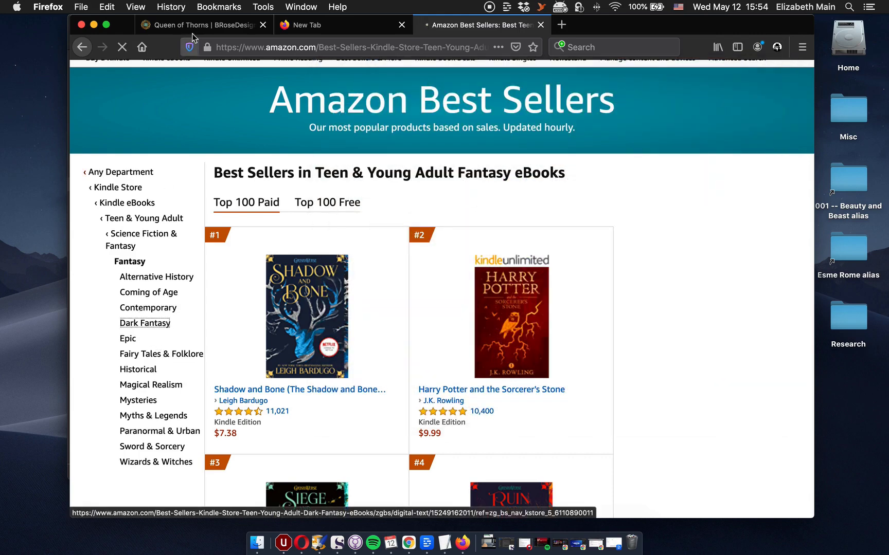
left_click(211, 24)
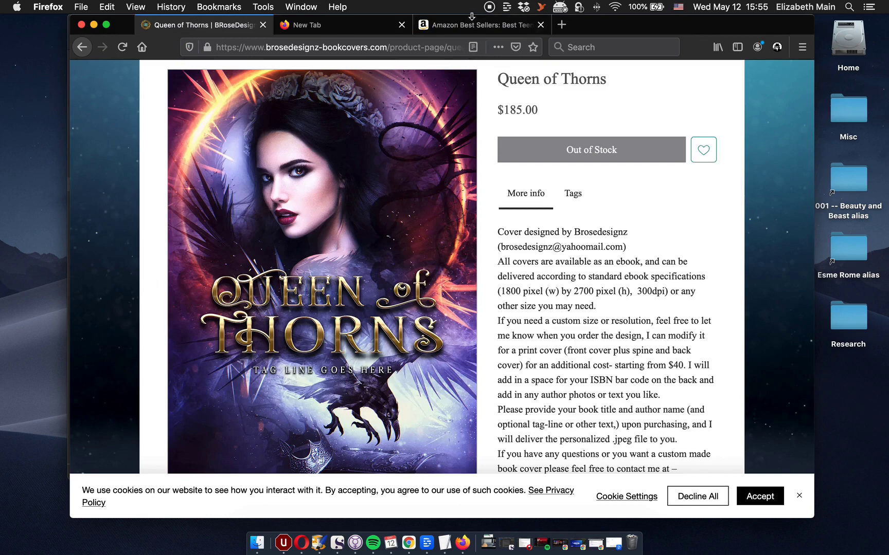
left_click(463, 26)
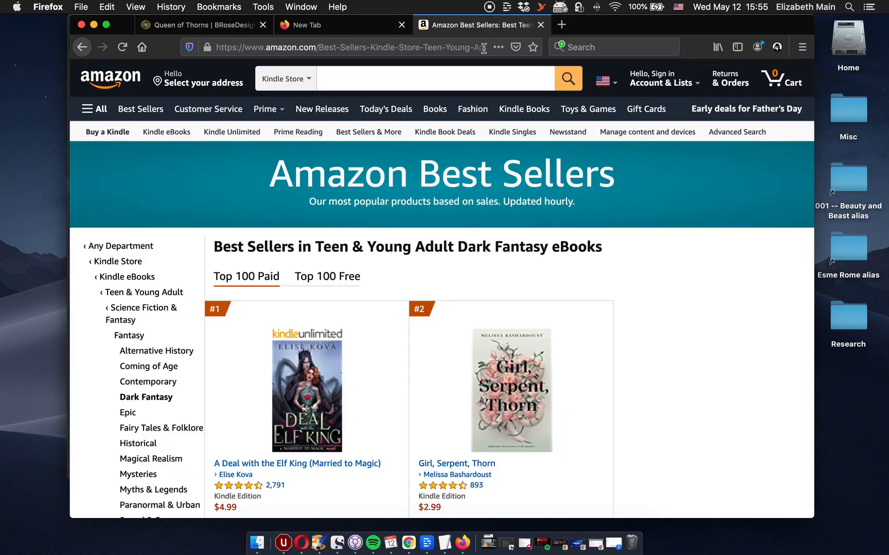
left_click(777, 48)
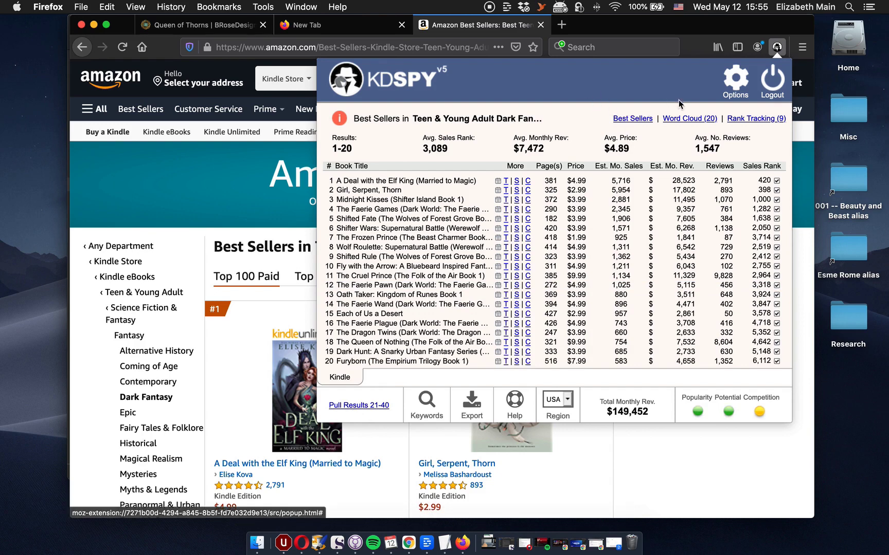
Open the KDSPY word cloud for Dark Fantasy and examine which words recur in the best-seller titles
left_click(681, 122)
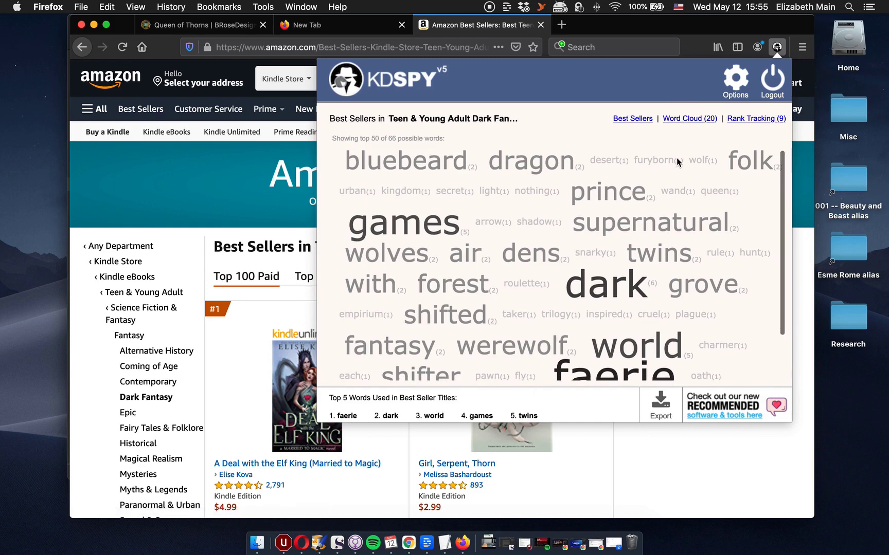
scroll(676, 157, "down", 3)
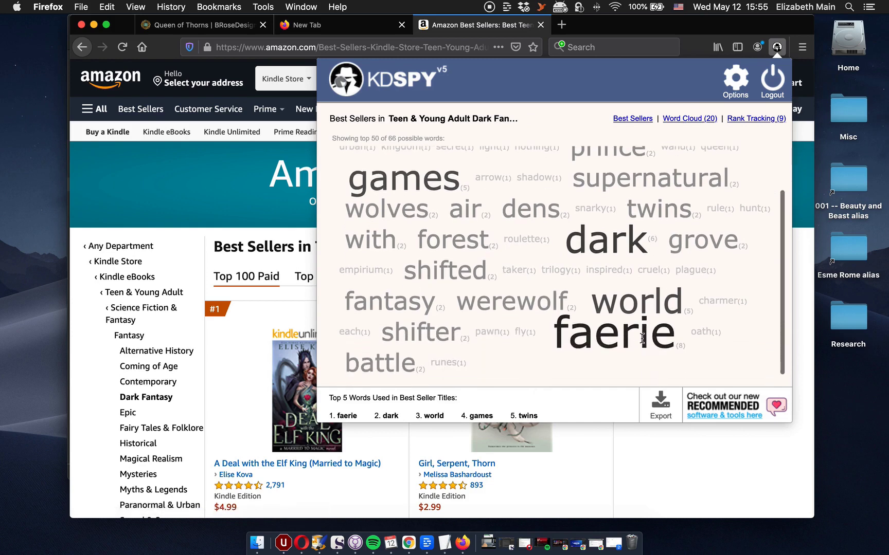
scroll(642, 338, "up", 3)
scroll(642, 211, "down", 3)
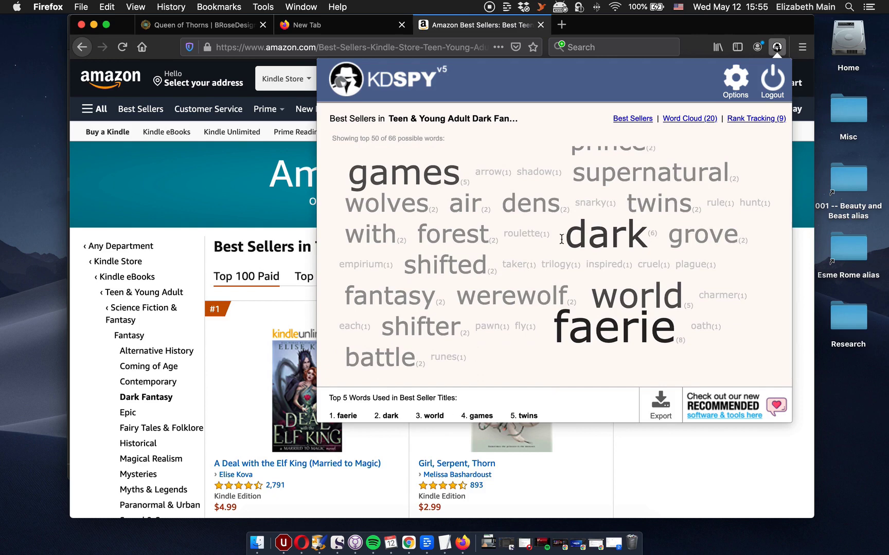
scroll(637, 235, "up", 2)
scroll(637, 234, "up", 1)
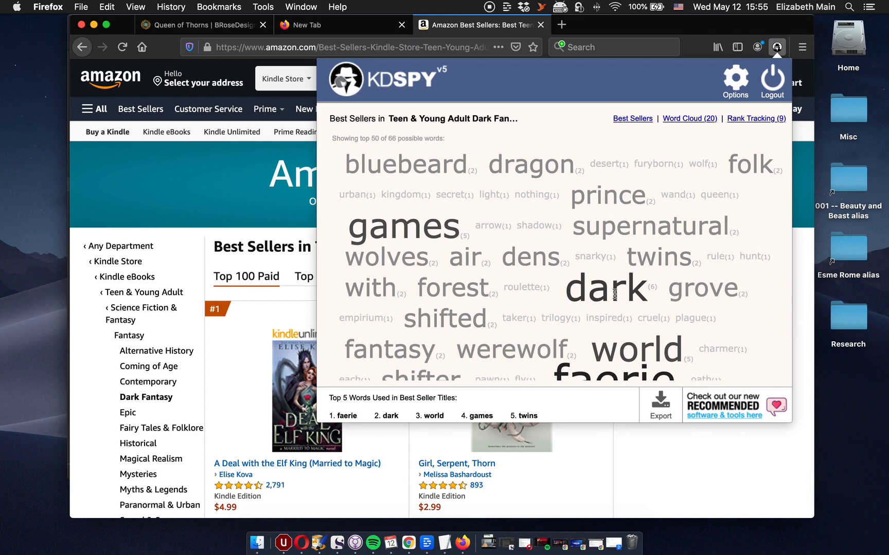
scroll(585, 296, "down", 2)
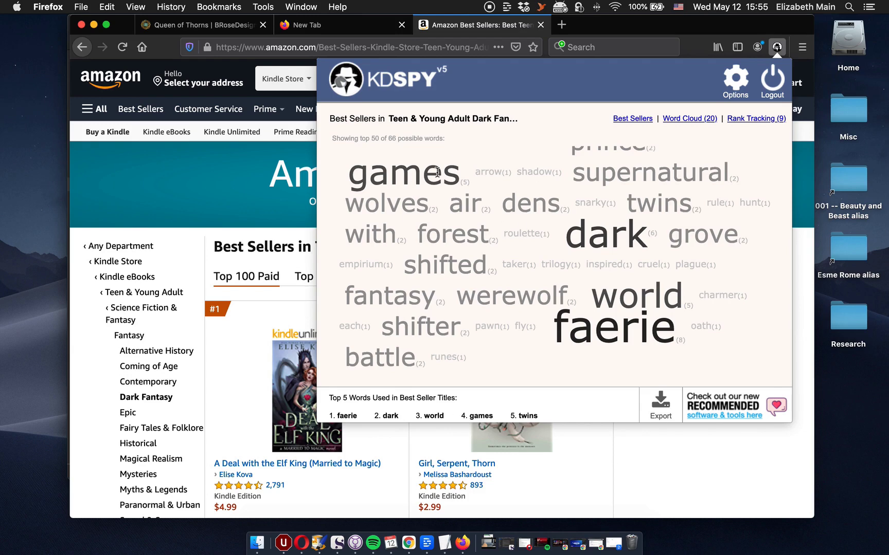
scroll(614, 286, "up", 2)
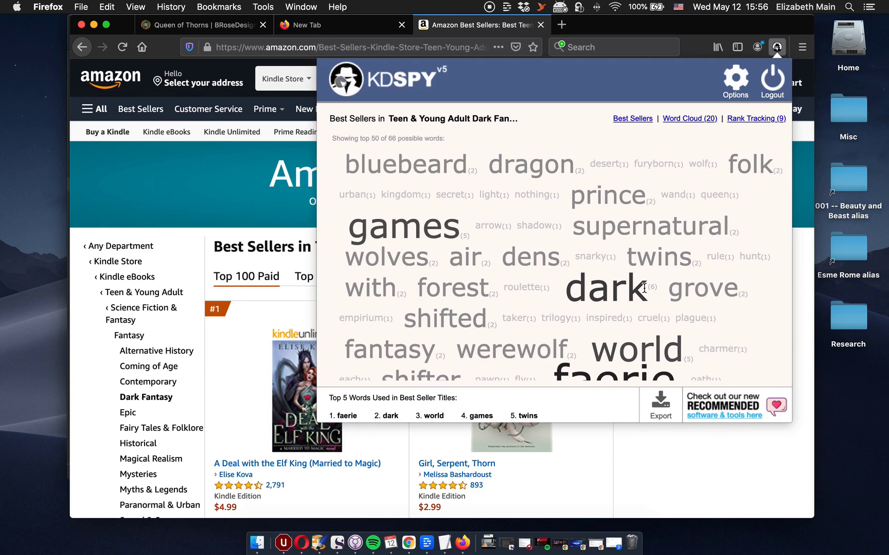
scroll(644, 288, "down", 1)
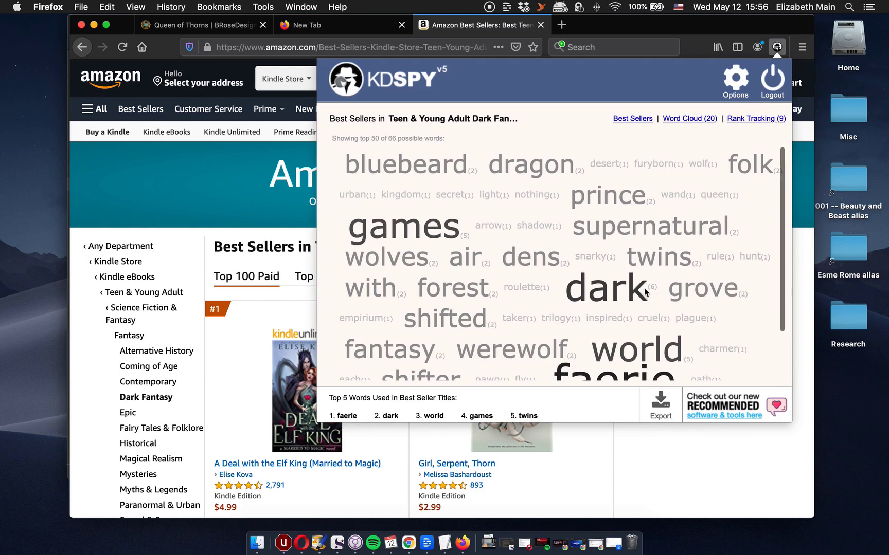
scroll(644, 288, "up", 1)
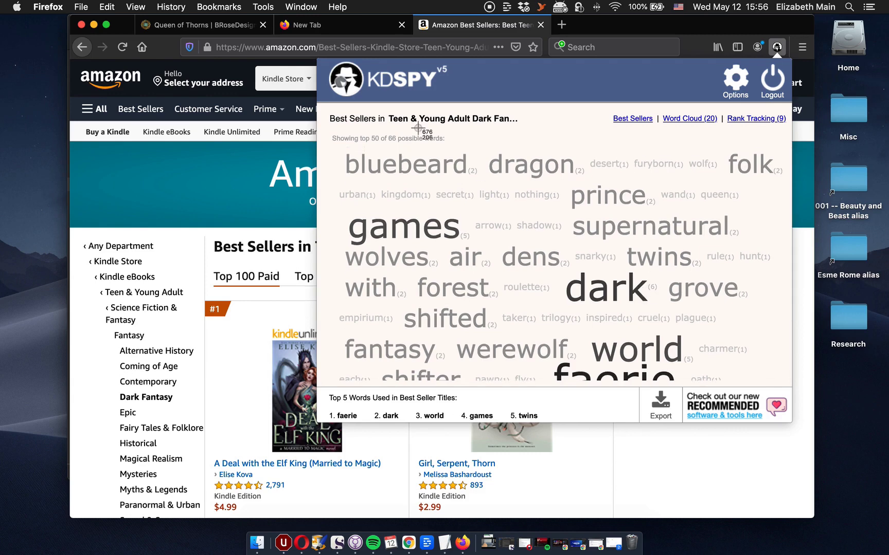
Capture area screenshots of the upper and lower parts of the Dark Fantasy word cloud
key("super+shift+4")
left_click_drag(326, 144, 785, 382)
scroll(744, 280, "down", 5)
key("super+shift+4")
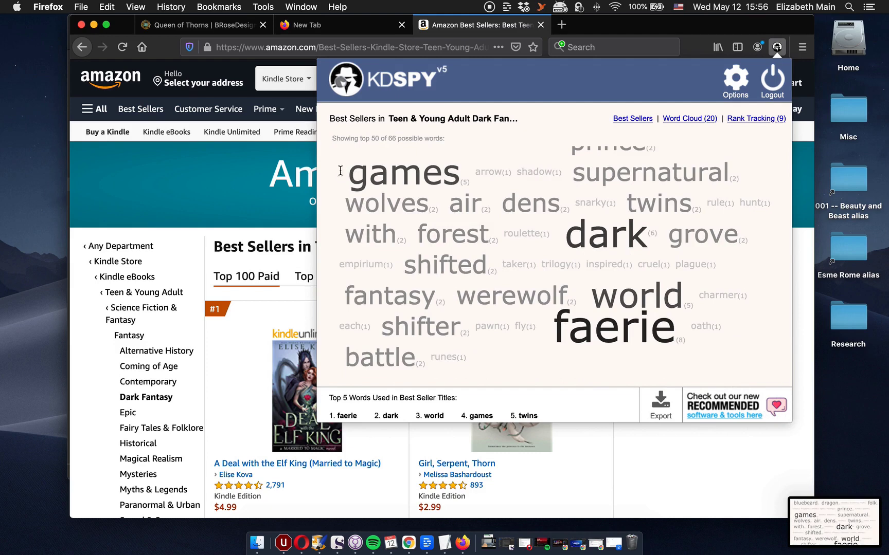
left_click_drag(328, 163, 784, 375)
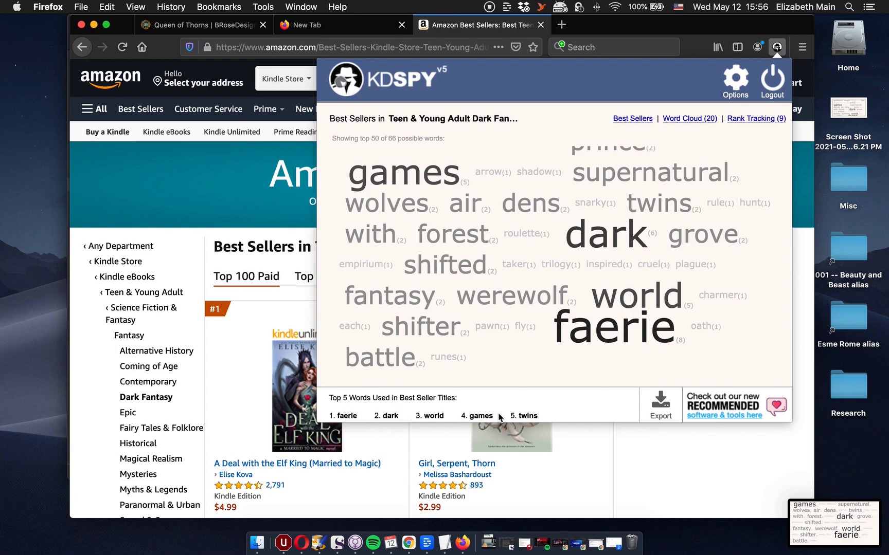
Export the word cloud as a CSV file and open it with TextEdit
left_click(661, 402)
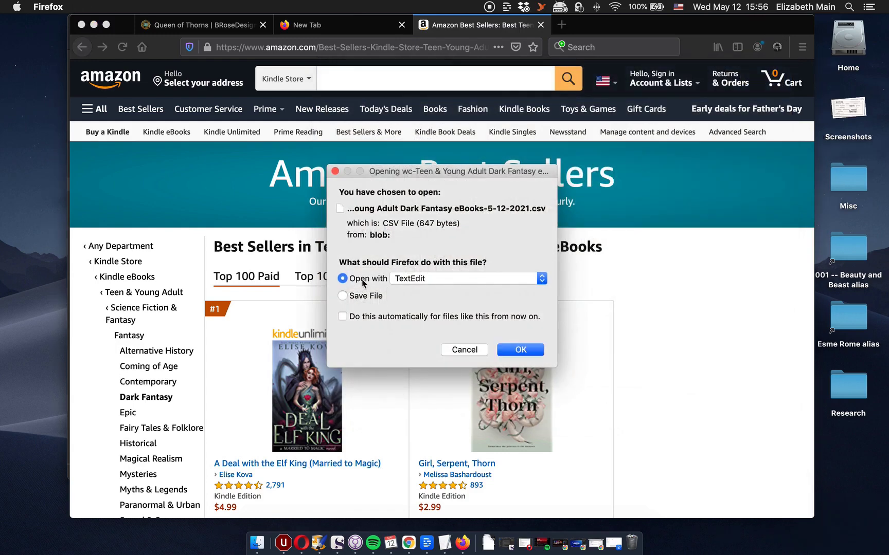
left_click(522, 350)
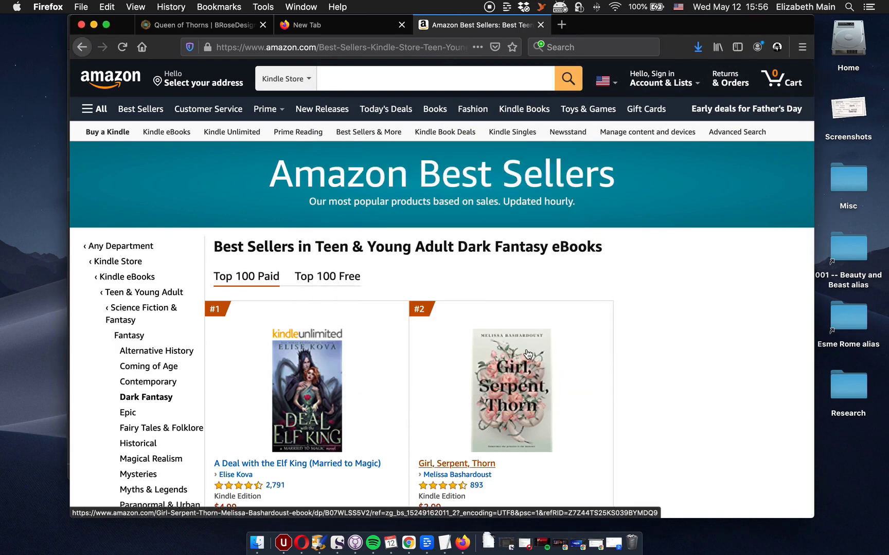